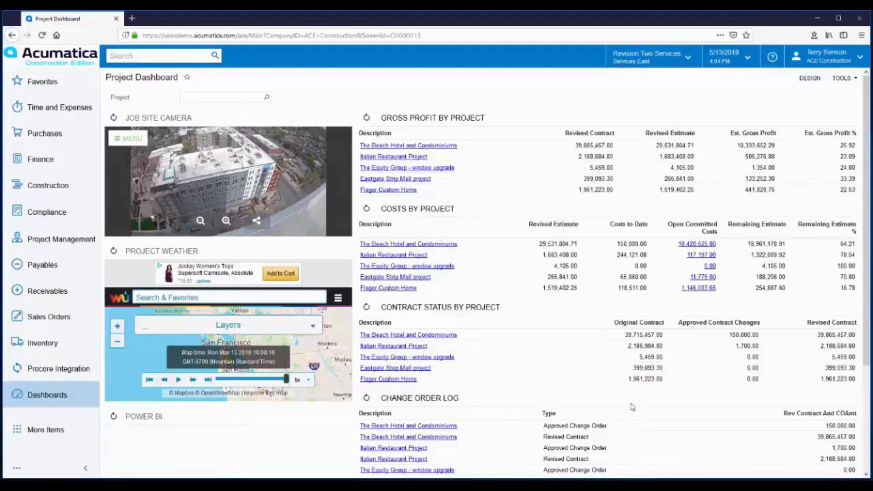
Open the Spectrum Painting subcontract dated 5/1/2019 from the list of construction subcontracts.
left_click(41, 191)
left_click(145, 224)
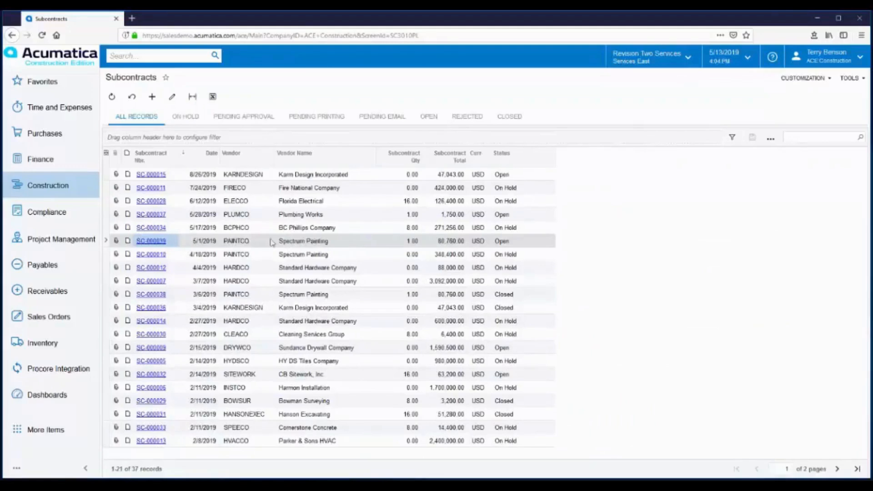
left_click(145, 242)
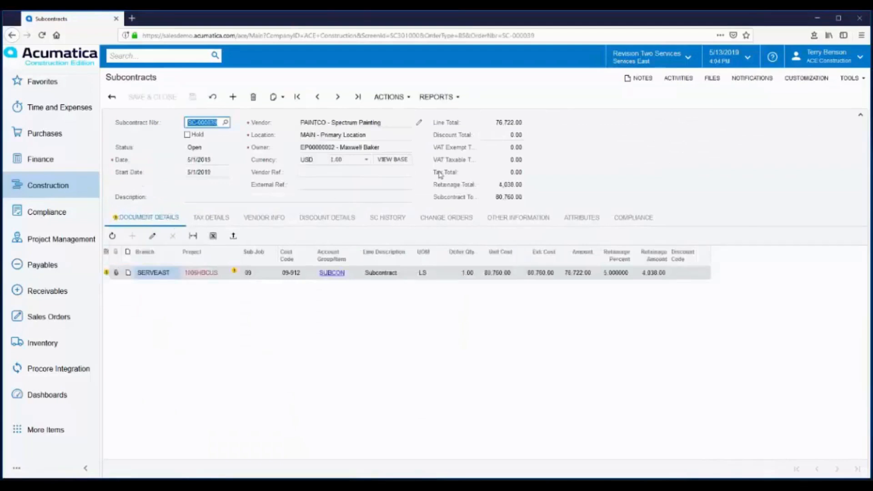
Review the subcontract vendor's record, including its retainage settings, and return to the subcontract.
left_click(418, 121)
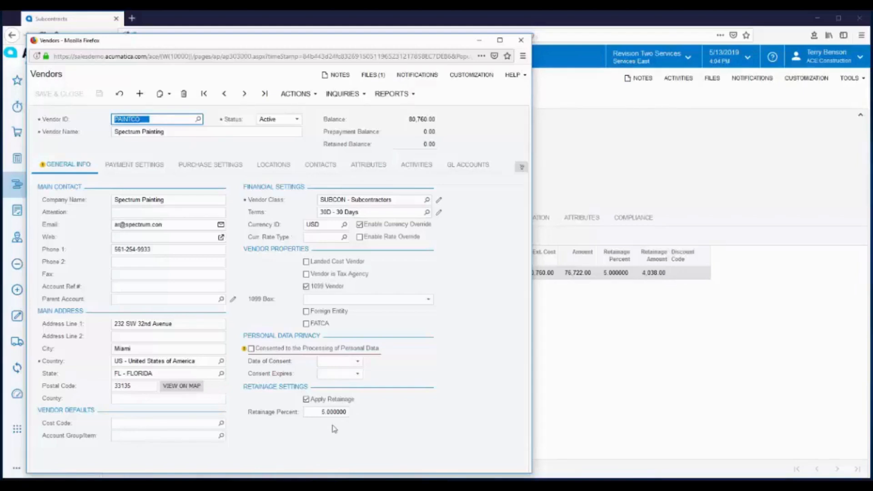
left_click(524, 41)
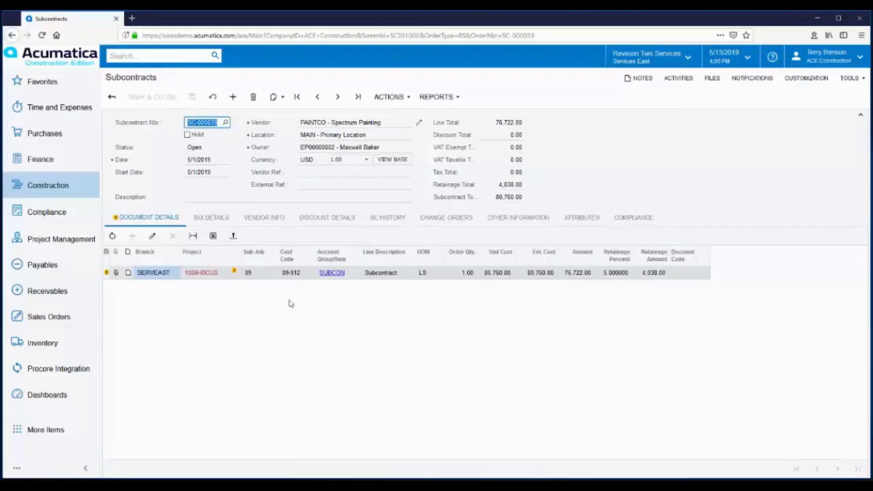
mouse_move(233, 273)
Enter an AP bill from the subcontract with vendor reference 111222, check its retainage and save the bill.
left_click(407, 103)
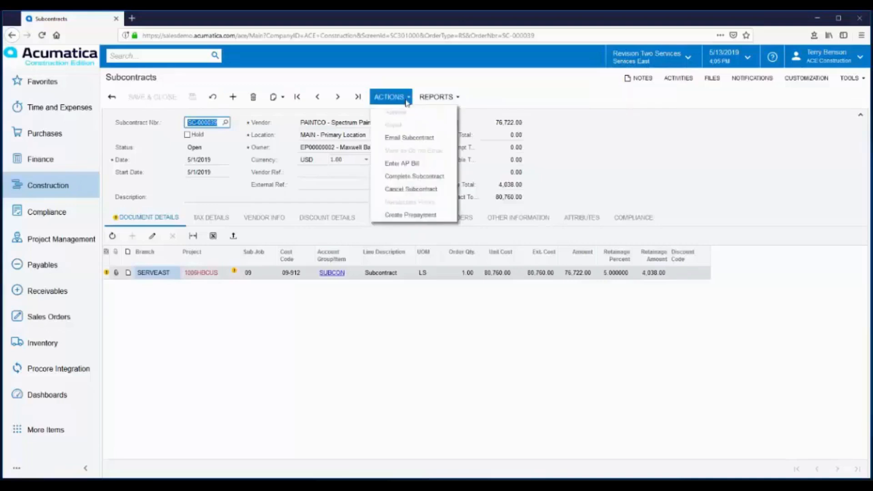
left_click(409, 167)
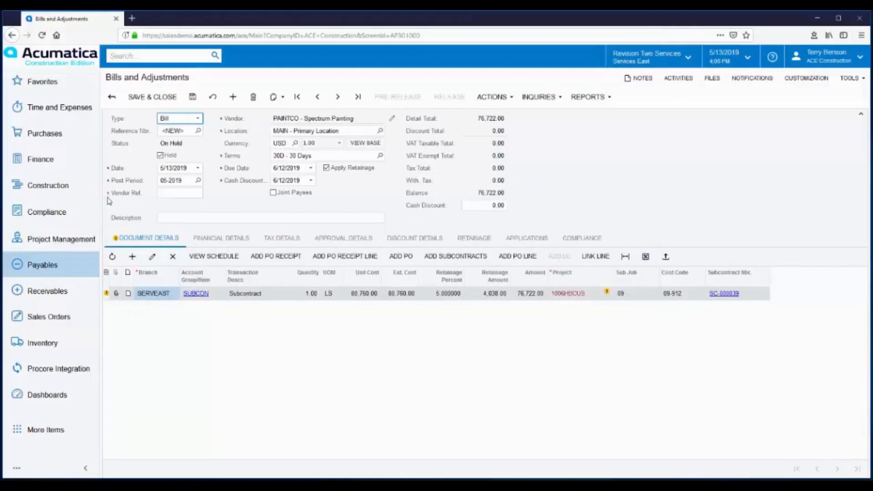
left_click(174, 192)
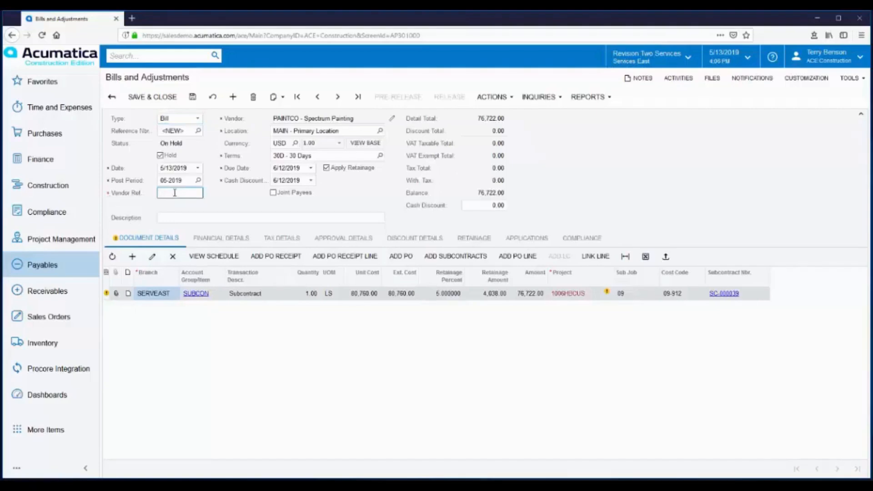
type("111222")
left_click(476, 242)
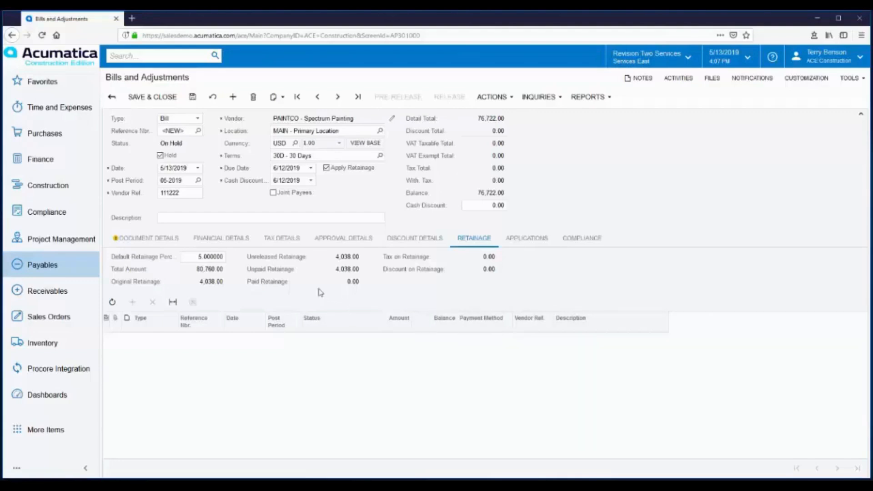
left_click(191, 98)
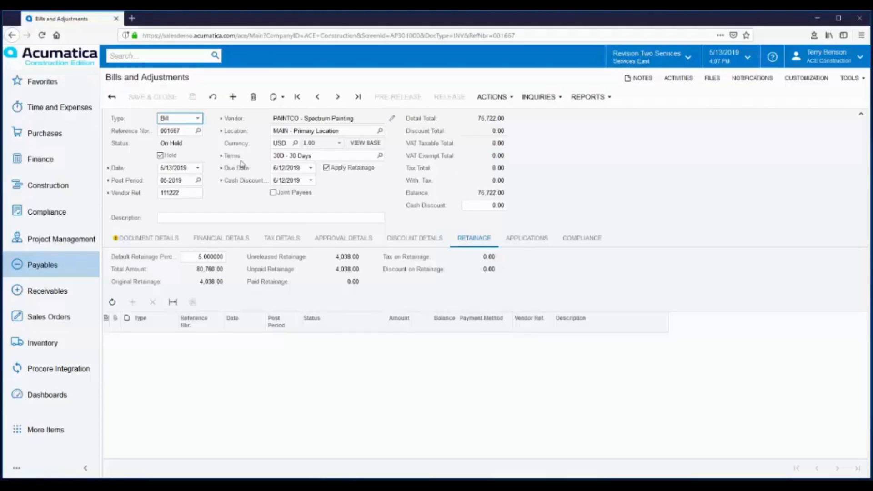
Take the subcontract bill off hold, then approve and release it.
left_click(160, 156)
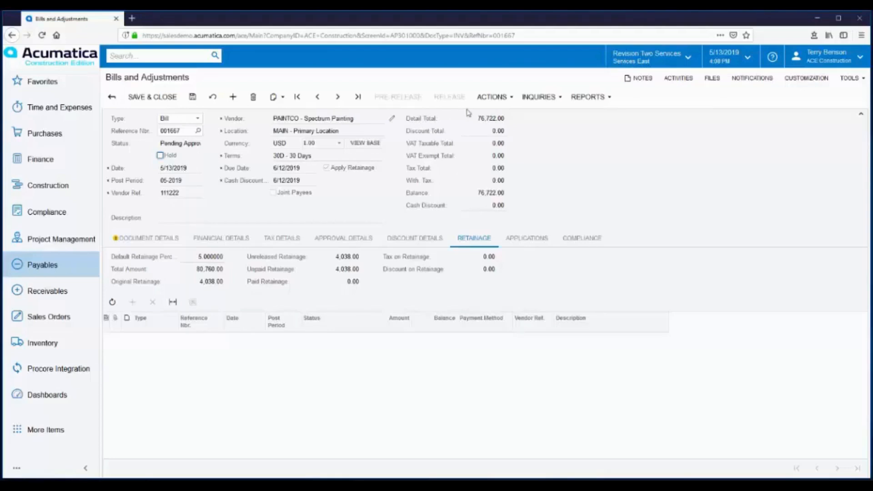
left_click(504, 98)
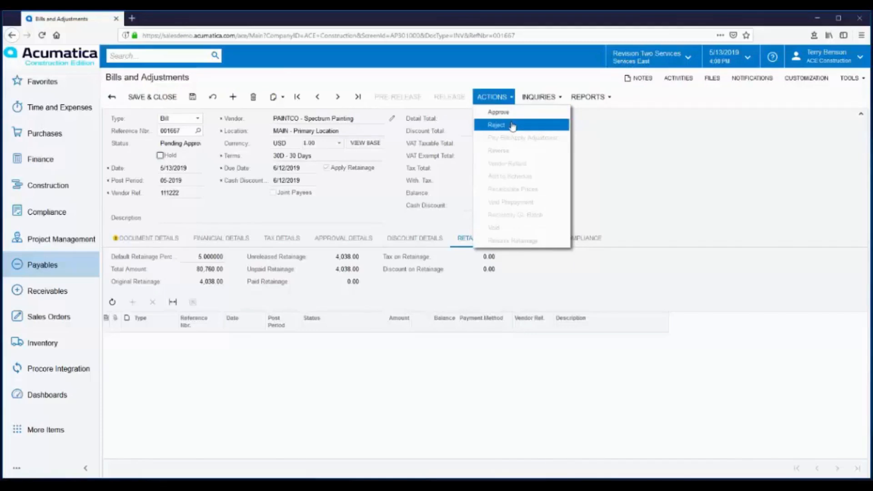
left_click(504, 114)
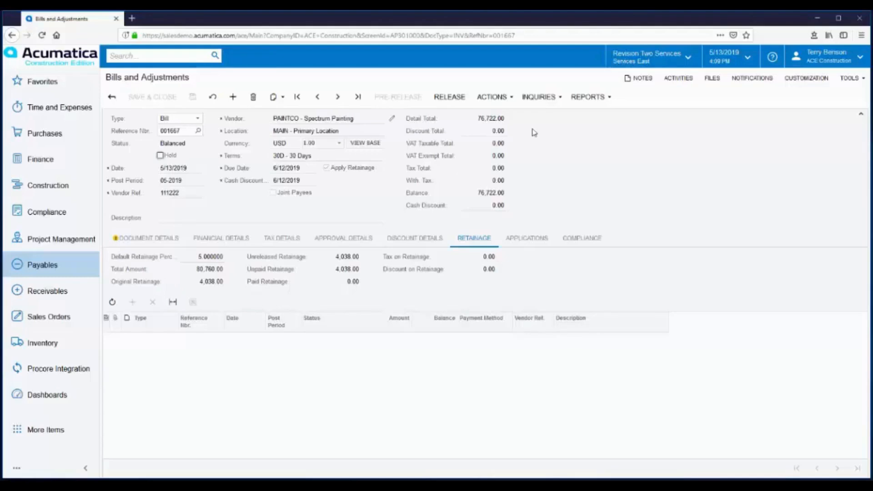
left_click(451, 100)
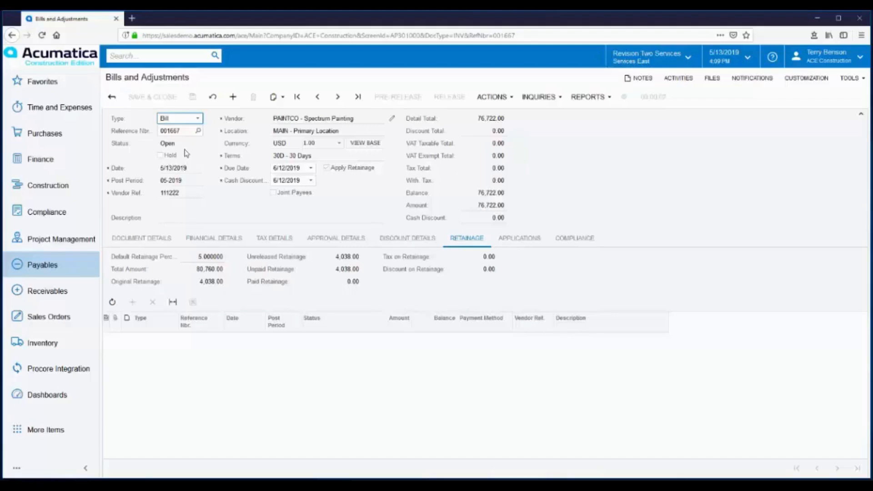
Examine the general ledger journal transactions of the released subcontract bill through its financial details.
left_click(214, 245)
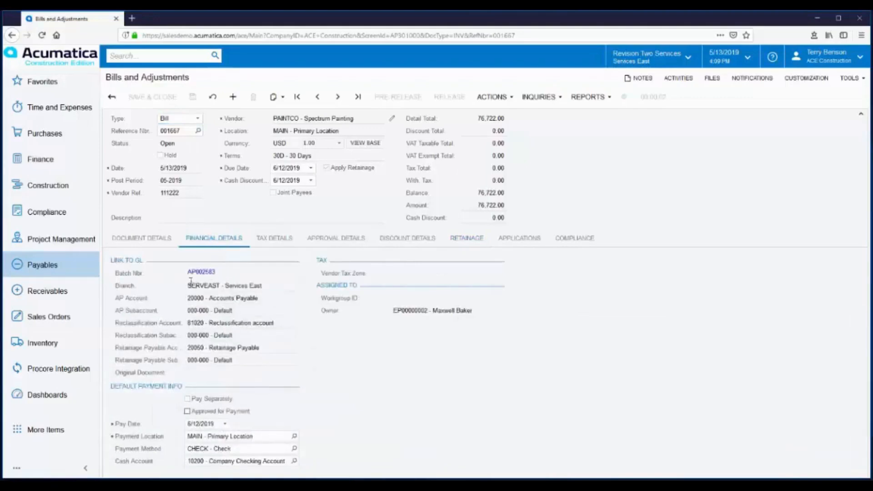
left_click(201, 272)
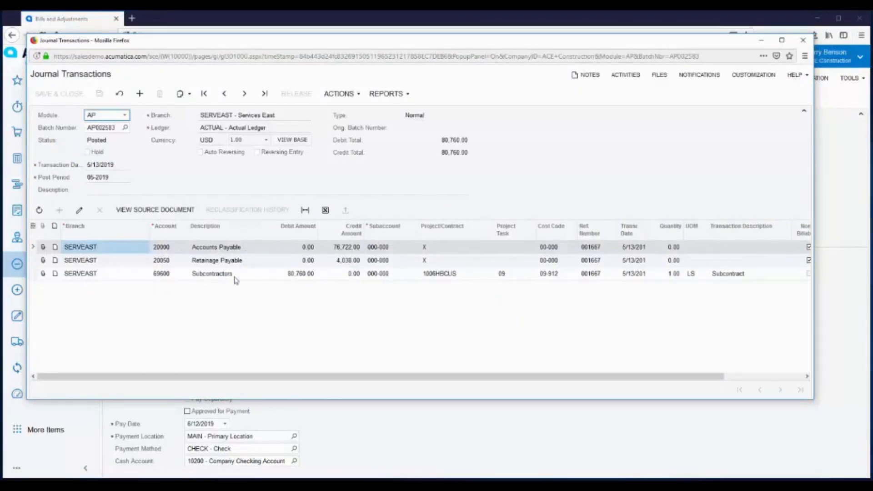
left_click(804, 43)
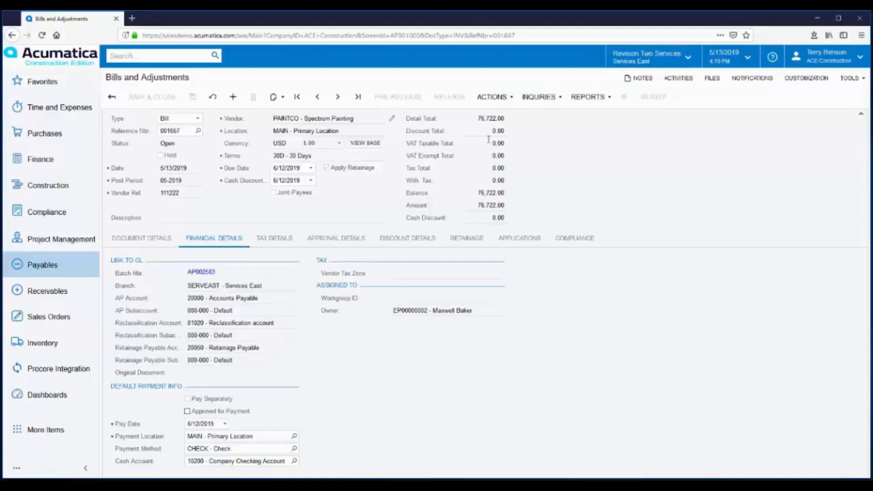
Release the subcontract bill's full retainage with retainage vendor reference 111222R, processing all listed records.
left_click(509, 100)
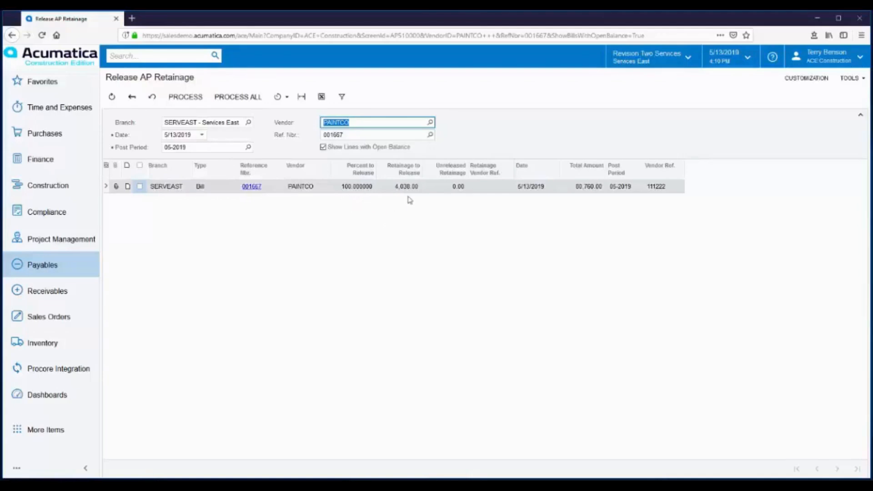
left_click(487, 188)
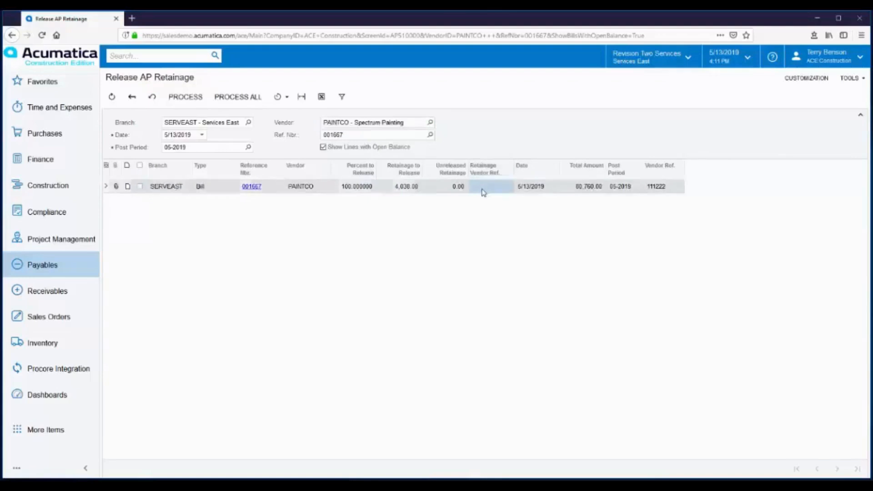
left_click(485, 188)
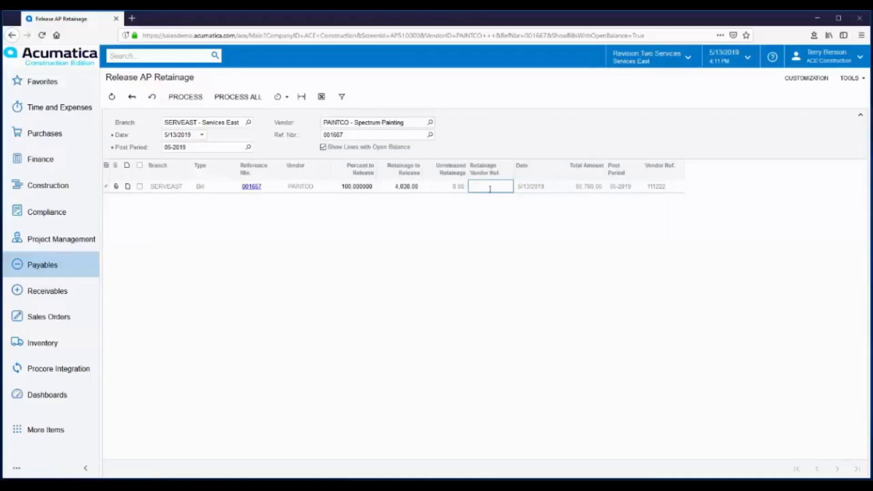
type("111222R")
left_click(521, 215)
left_click(229, 100)
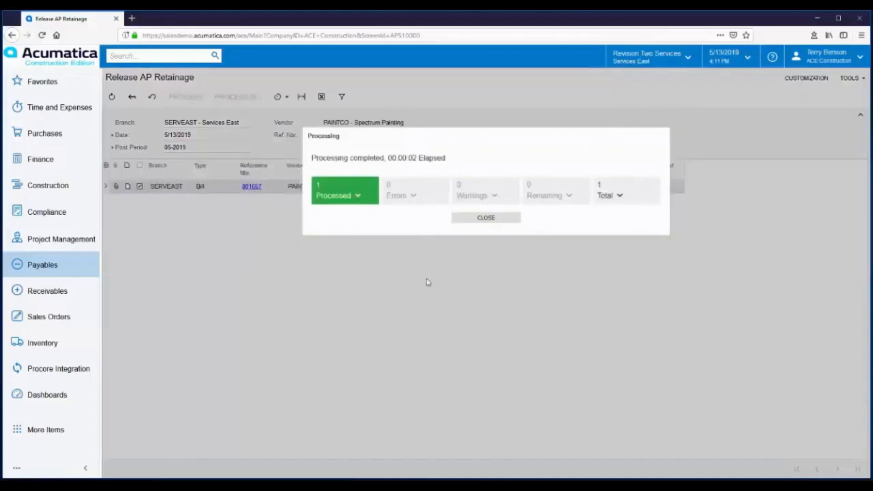
left_click(488, 219)
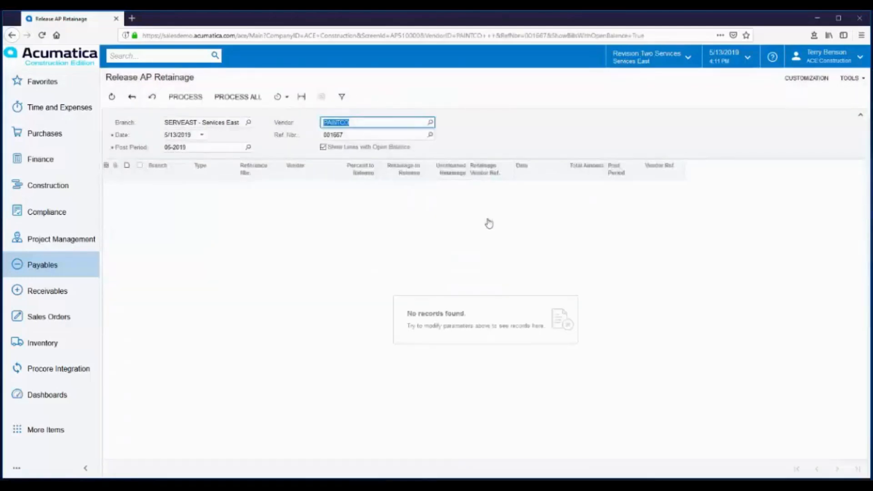
Open the retainage bill with vendor reference 111222R from the payables bills and adjustments list.
left_click(29, 269)
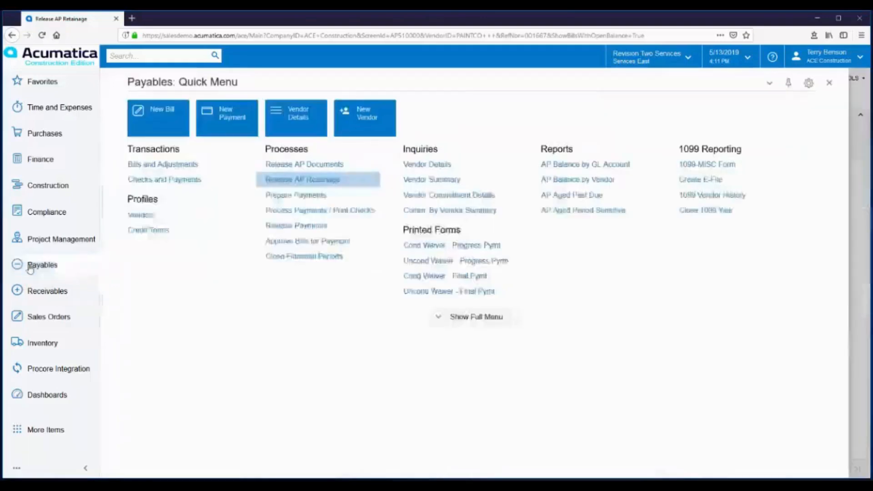
left_click(163, 166)
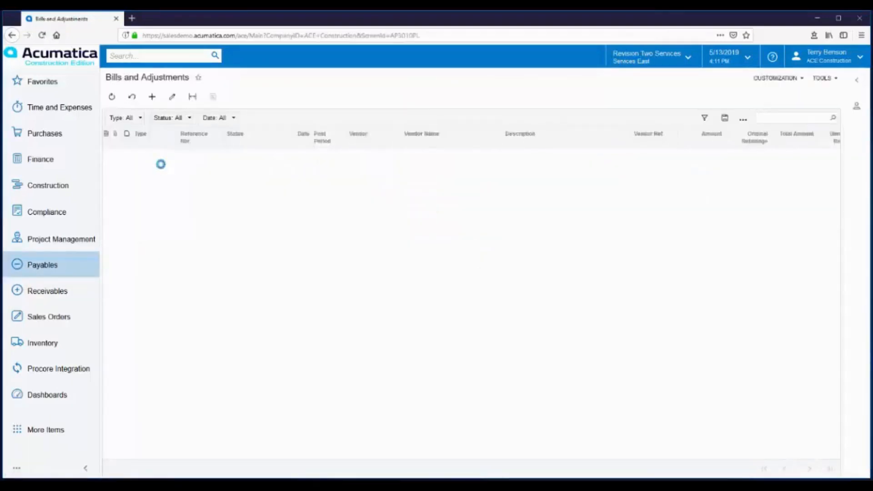
left_click(191, 156)
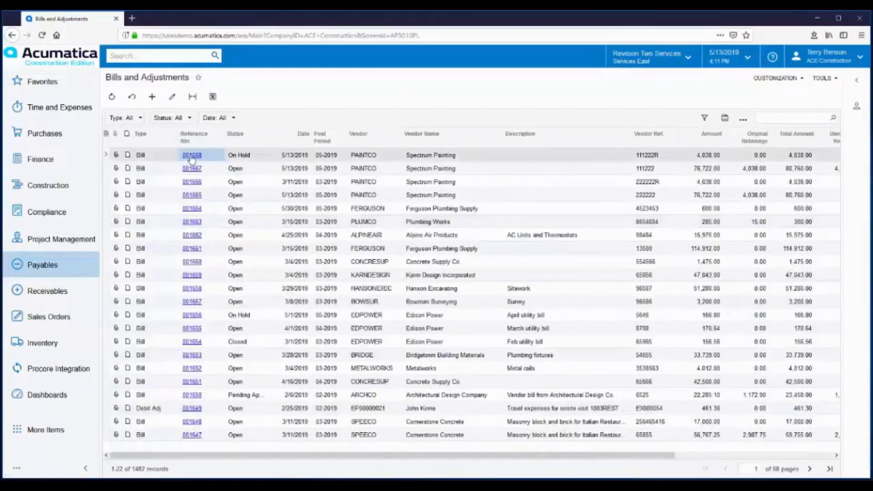
left_click(192, 156)
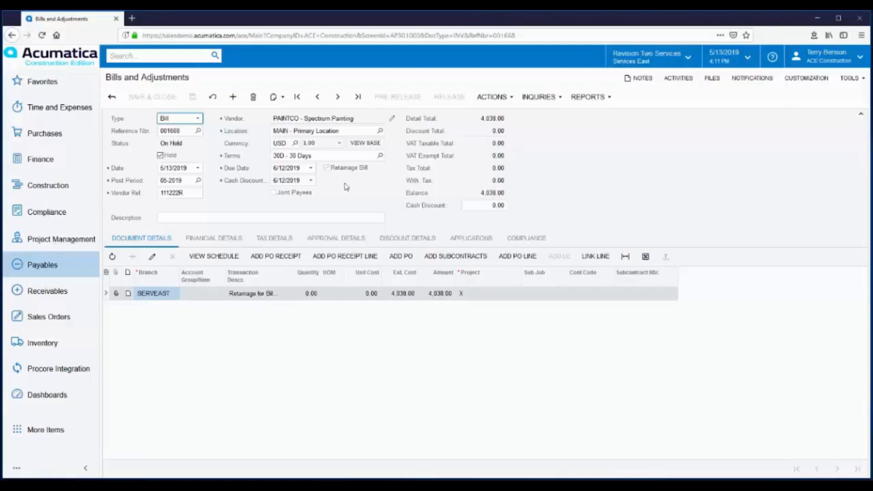
Remove the hold from the retainage bill, approve it and release it.
left_click(160, 155)
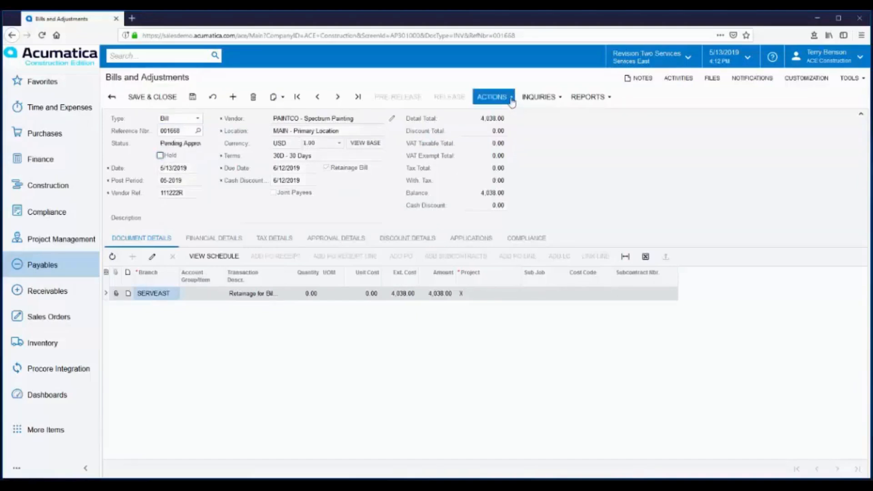
left_click(510, 99)
left_click(508, 113)
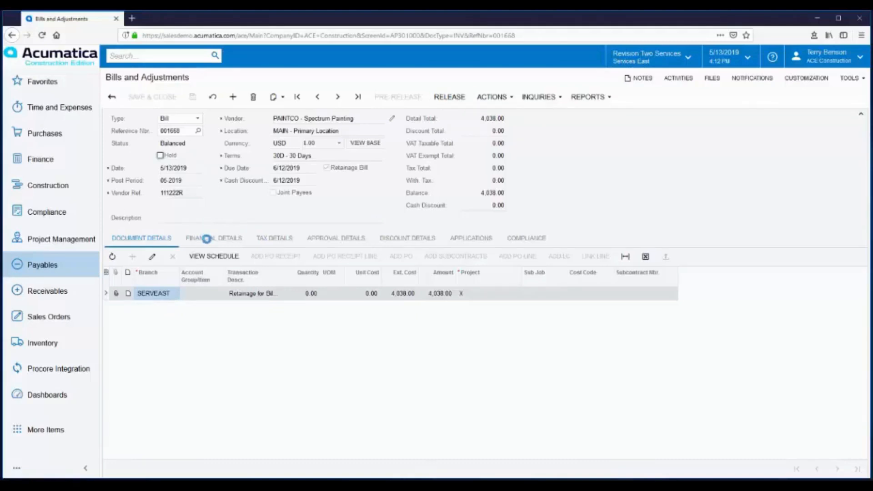
Examine the retainage bill's journal transactions and the retainage details of the original bill with vendor reference 111222.
left_click(207, 239)
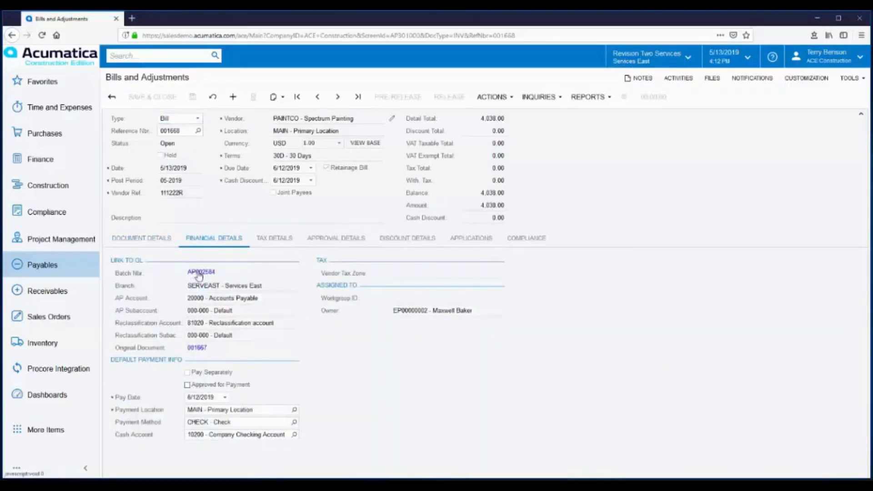
left_click(199, 273)
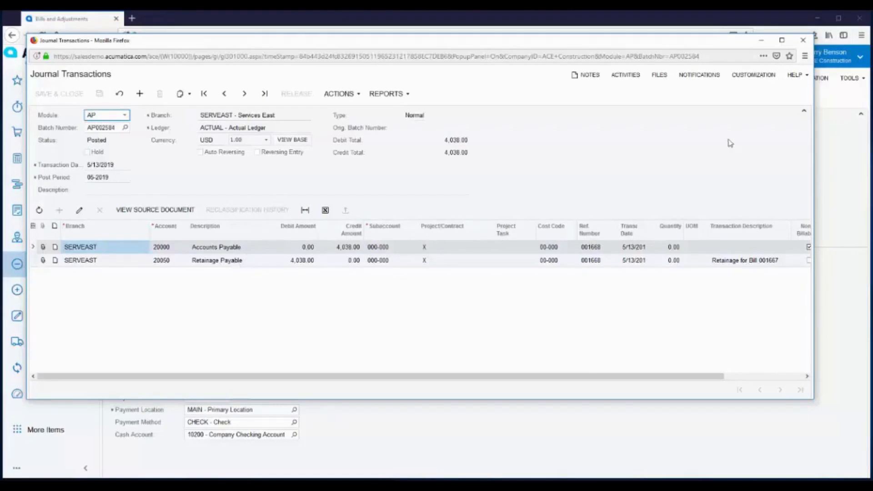
left_click(802, 40)
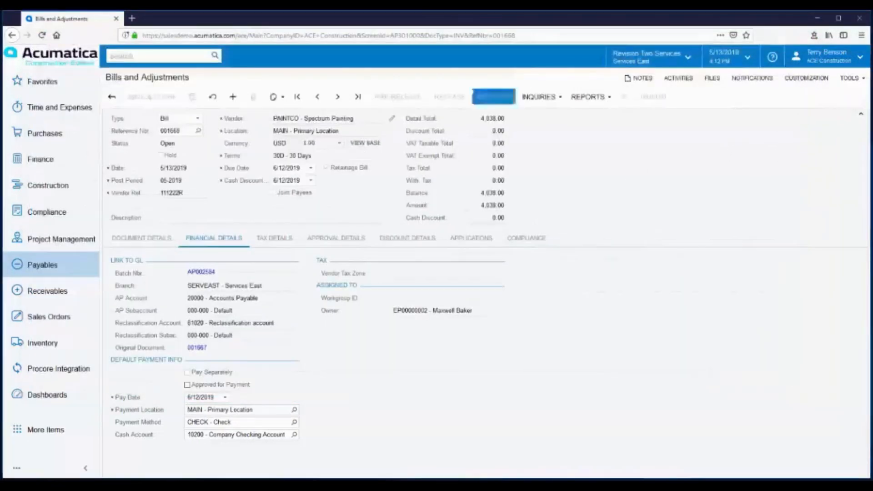
left_click(317, 97)
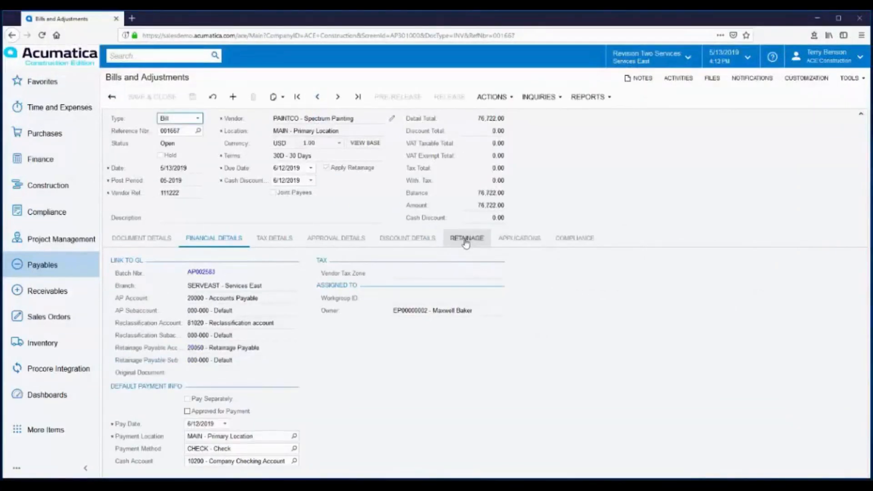
left_click(466, 243)
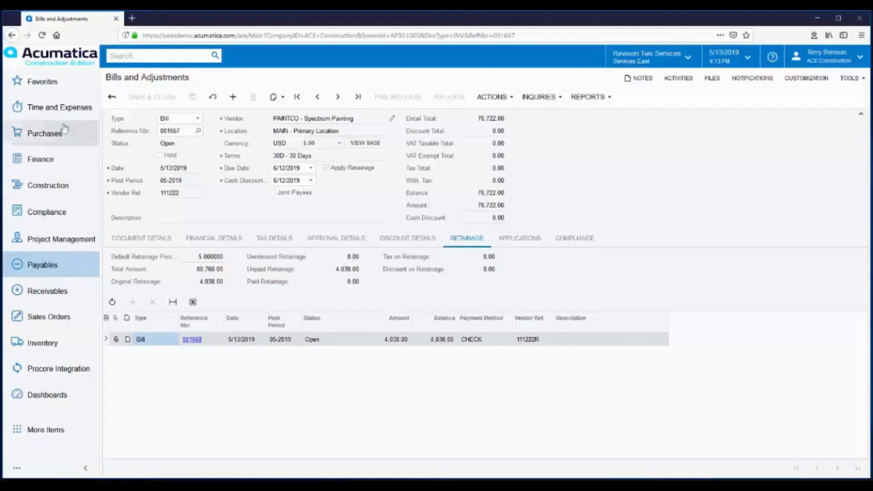
Run the AP Retainage Register for branch SERVEAST from period 01-2019 to 05-2019.
left_click(39, 85)
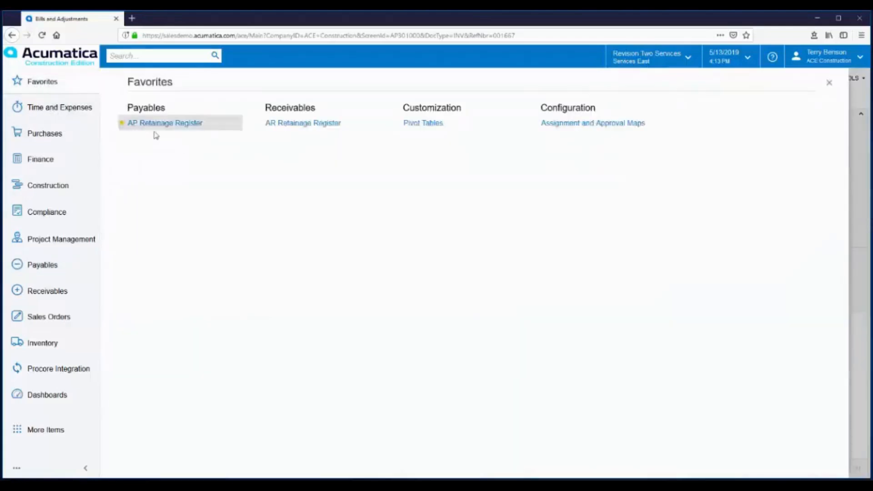
left_click(162, 123)
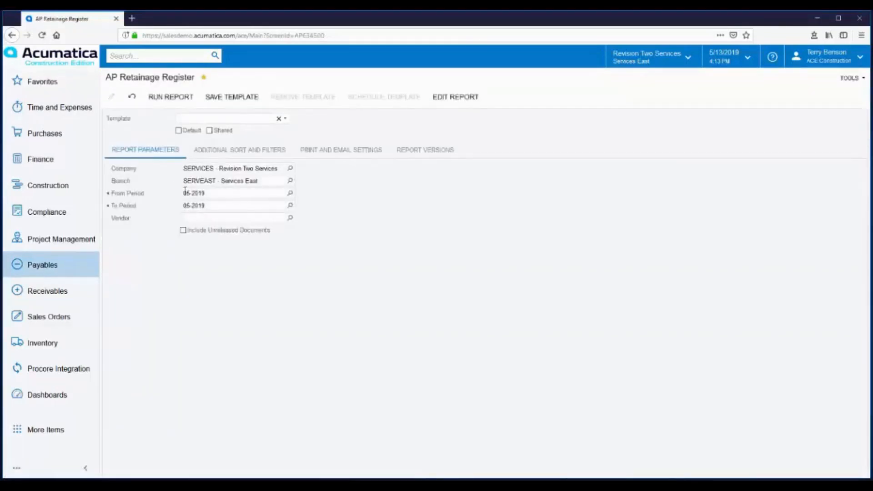
left_click(290, 194)
double_click(207, 284)
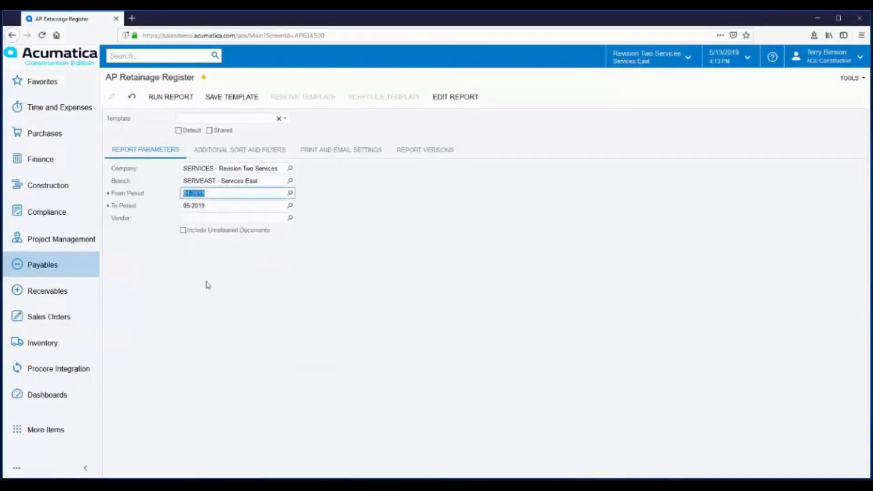
left_click(163, 97)
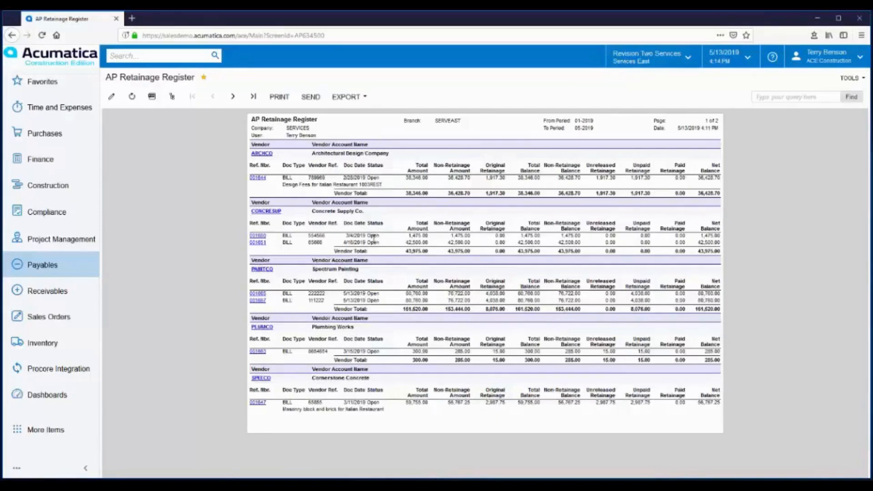
Open project 1006HBCUS, Flager Custom Home, from the construction projects list.
left_click(51, 187)
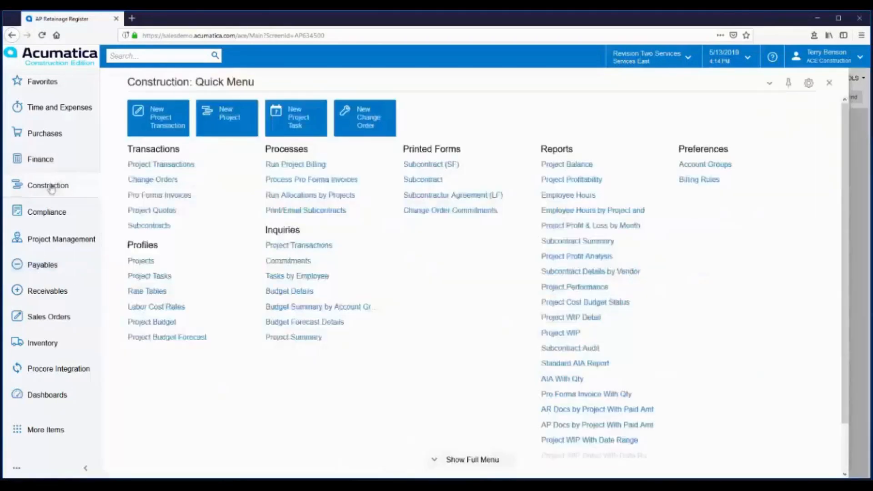
left_click(142, 261)
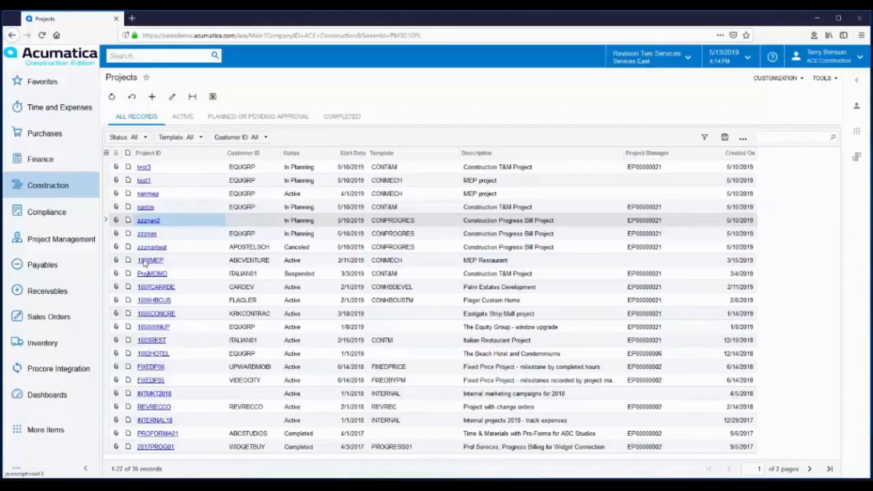
left_click(156, 300)
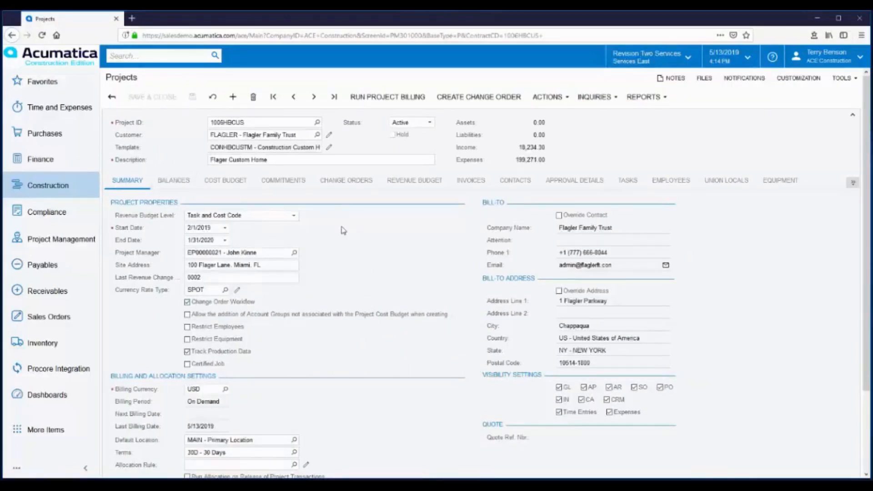
Examine the retainage settings of the project's customer and the retainage percentage in the project's billing and allocation settings.
scroll(345, 235, "down", 2)
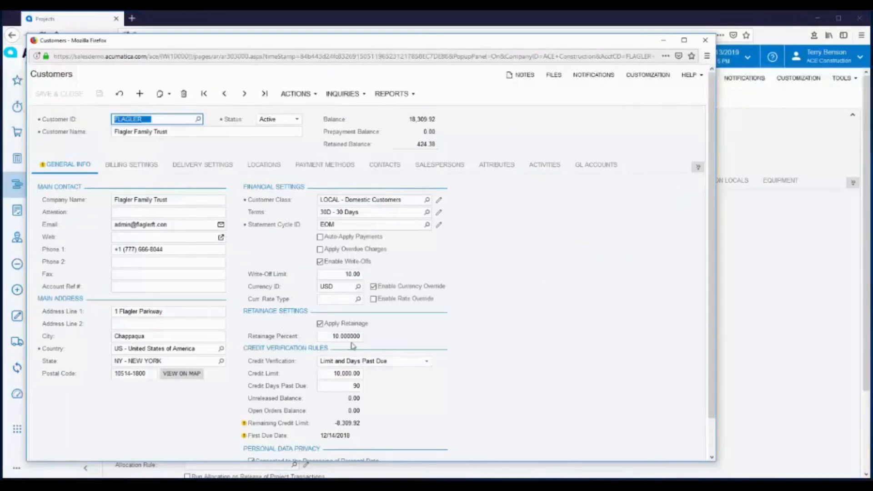
left_click(705, 40)
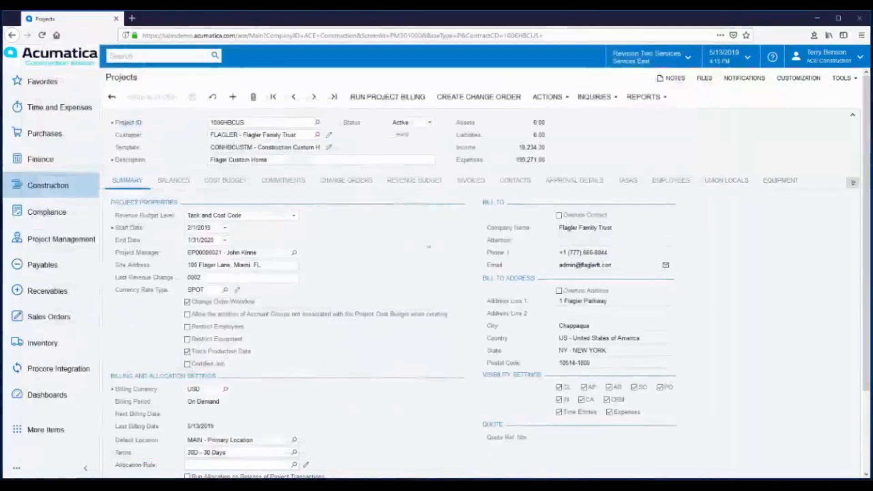
scroll(312, 380, "down", 3)
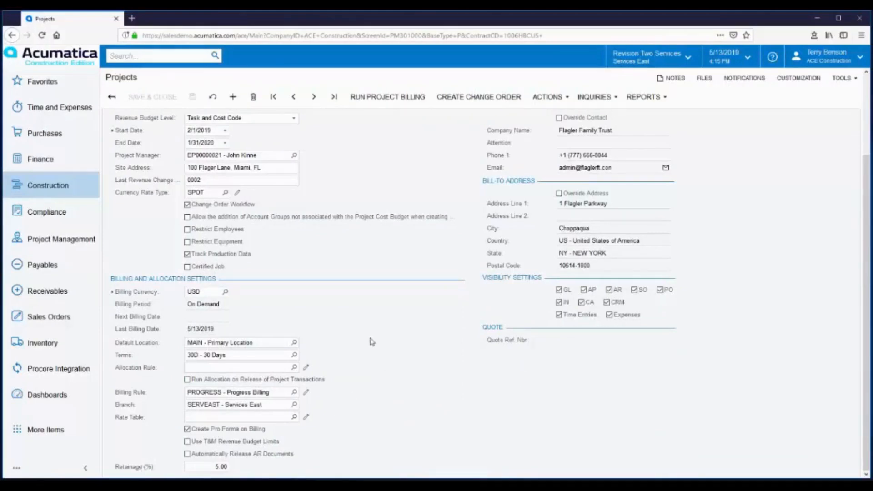
scroll(372, 343, "up", 3)
Run project billing after checking the revenue budget, and take the resulting pro forma invoice off hold and release it.
left_click(415, 184)
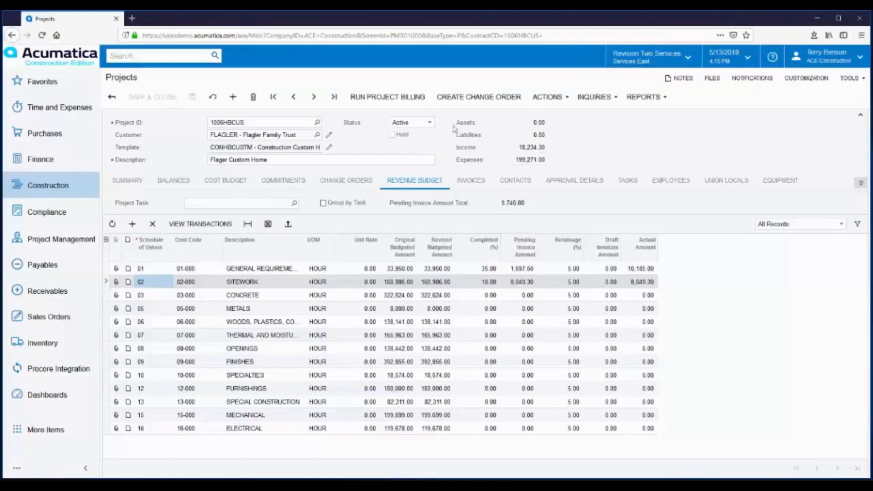
left_click(381, 101)
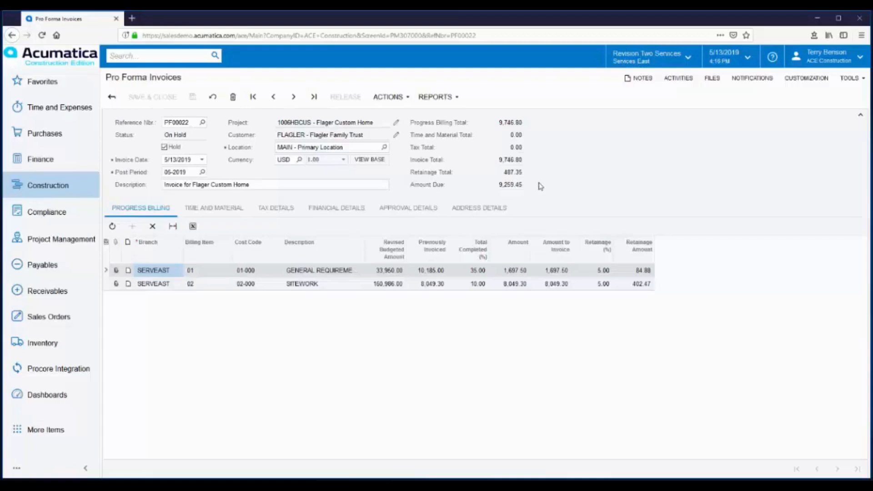
left_click(164, 147)
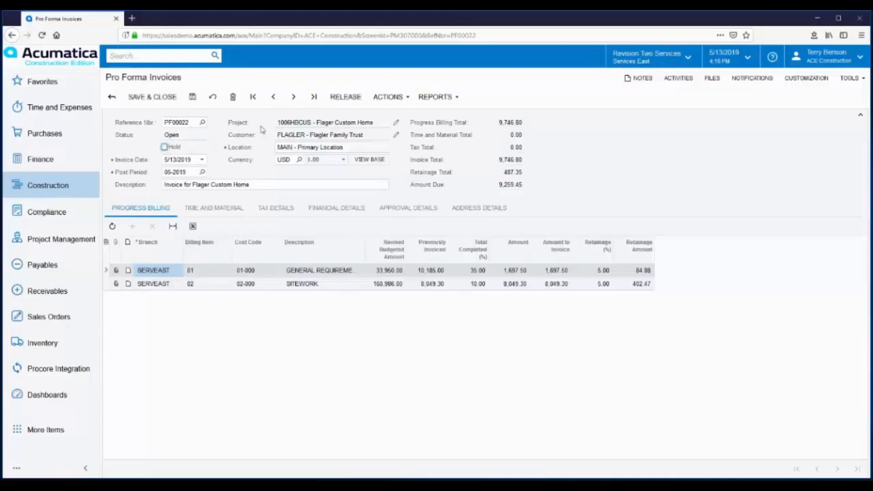
left_click(346, 99)
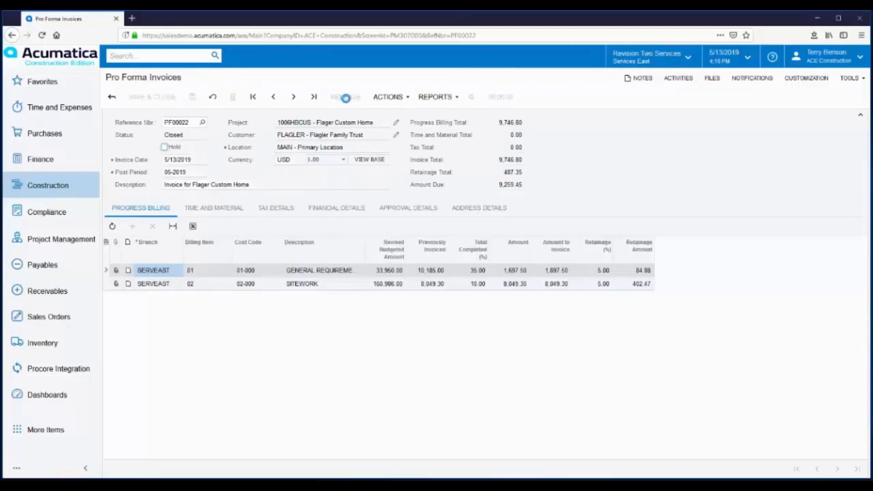
Open the receivables invoice linked in the pro forma invoice's financial details and release it.
left_click(324, 214)
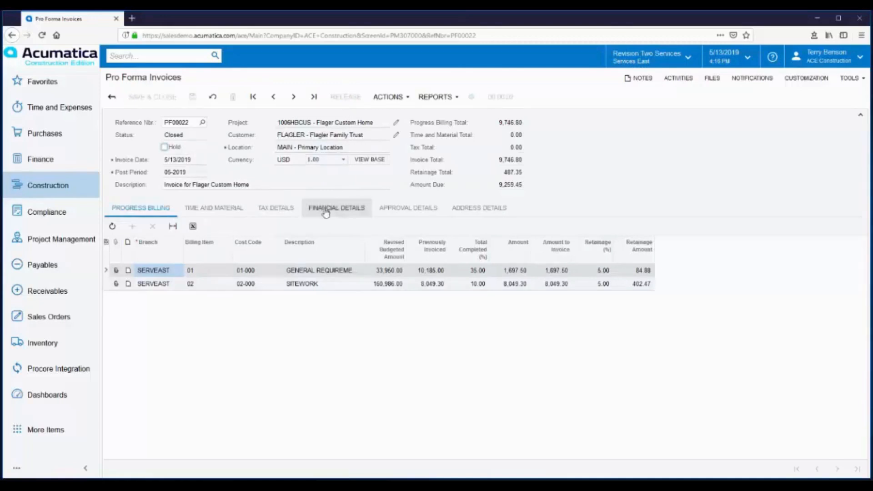
left_click(191, 254)
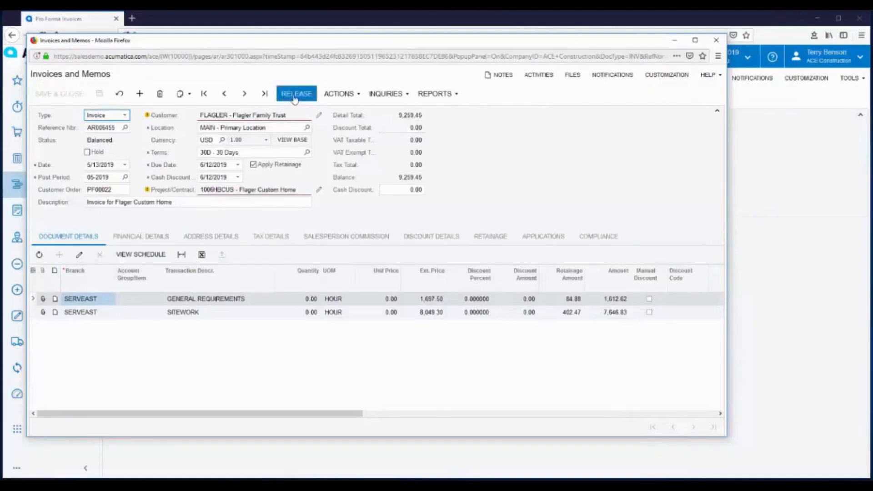
left_click(295, 96)
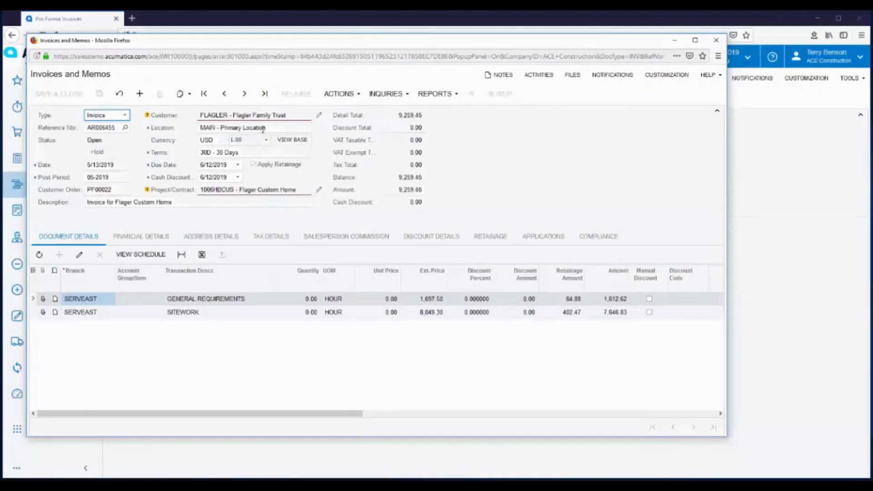
Examine the released invoice's journal transactions and its retainage details.
left_click(141, 241)
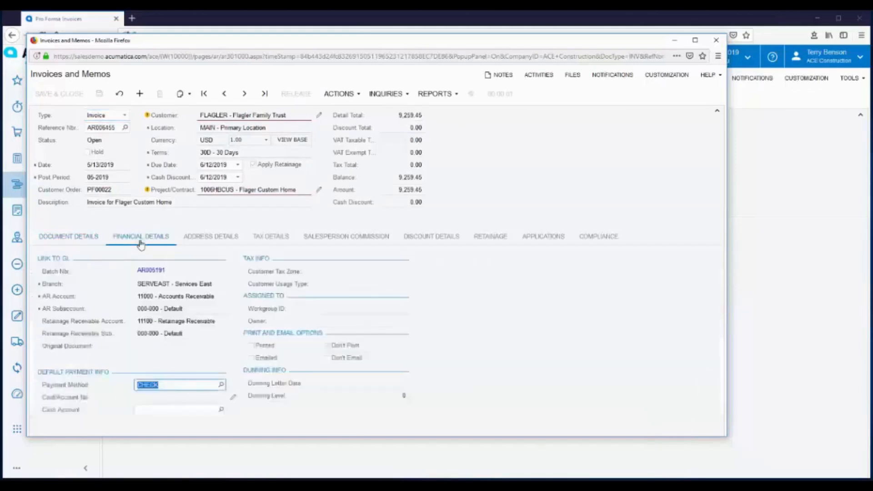
left_click(147, 271)
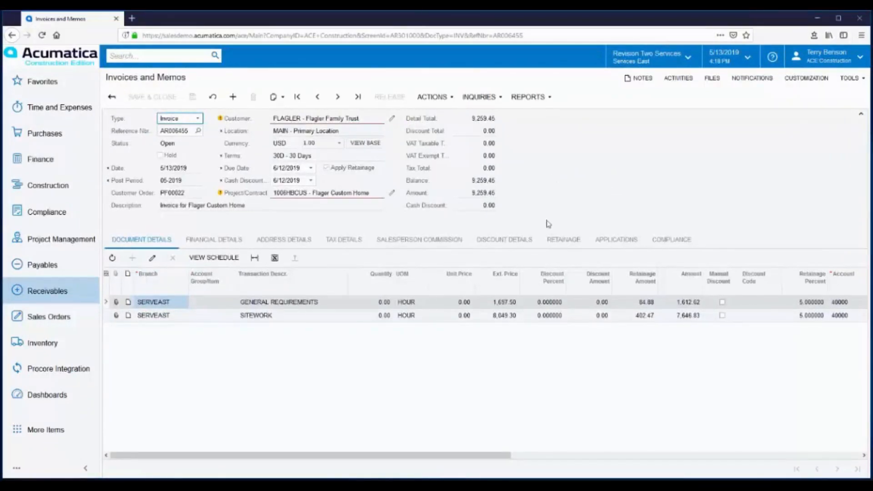
left_click(561, 243)
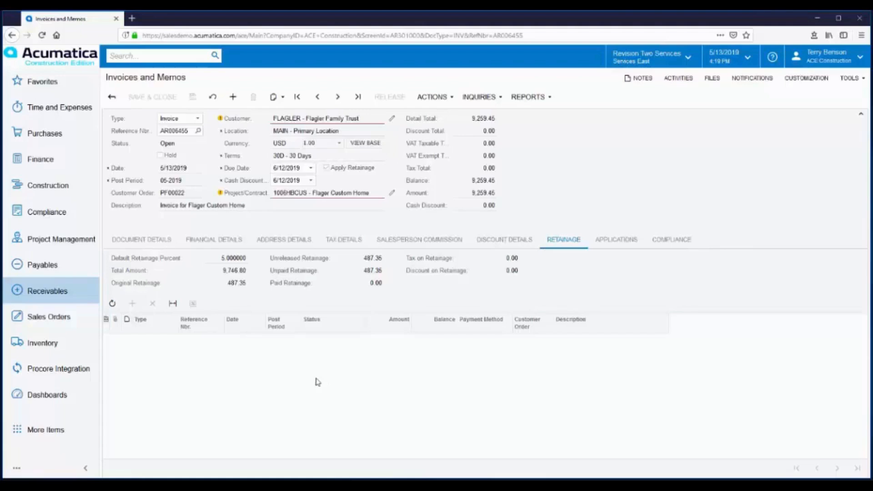
Release 100 percent of the customer invoice's retainage and release the resulting retainage invoice.
left_click(444, 101)
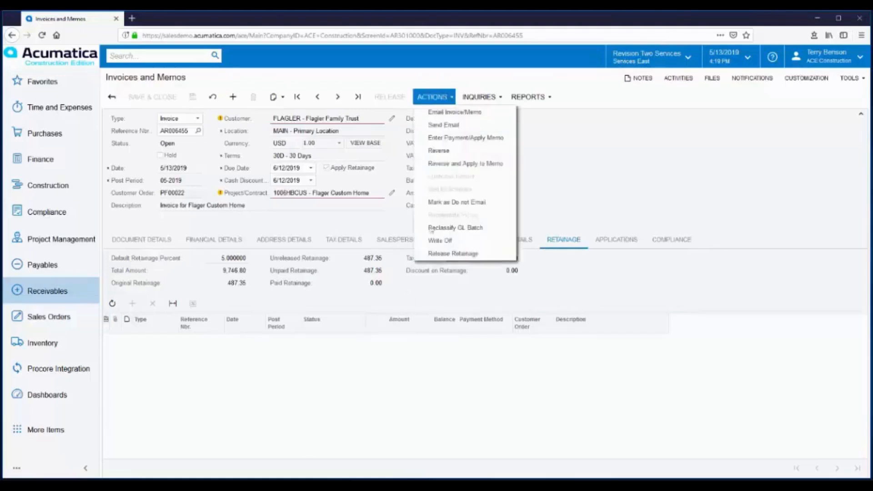
left_click(443, 255)
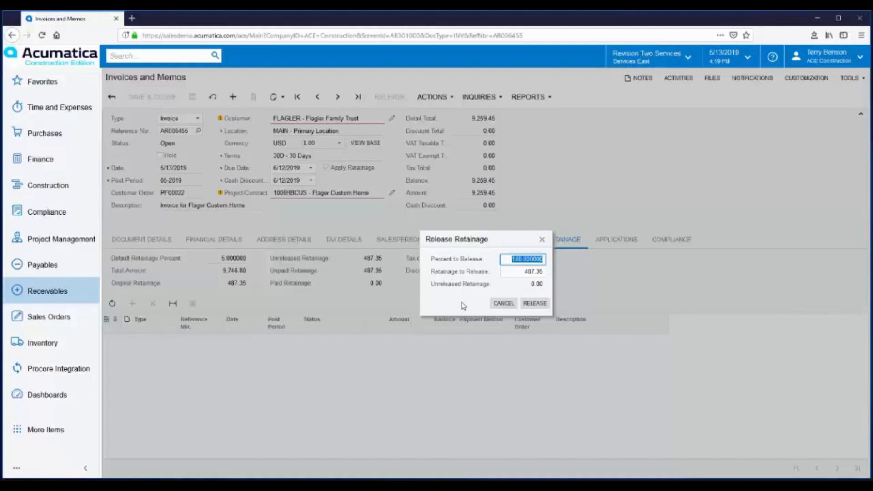
left_click(535, 307)
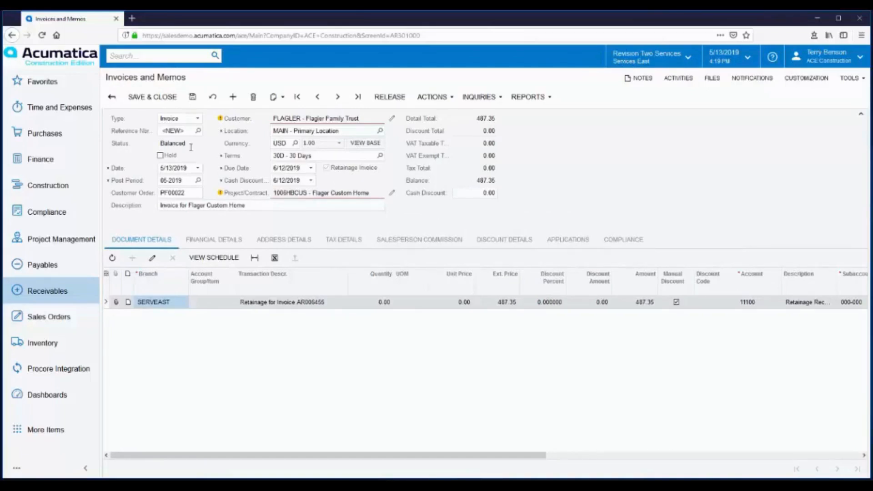
left_click(386, 101)
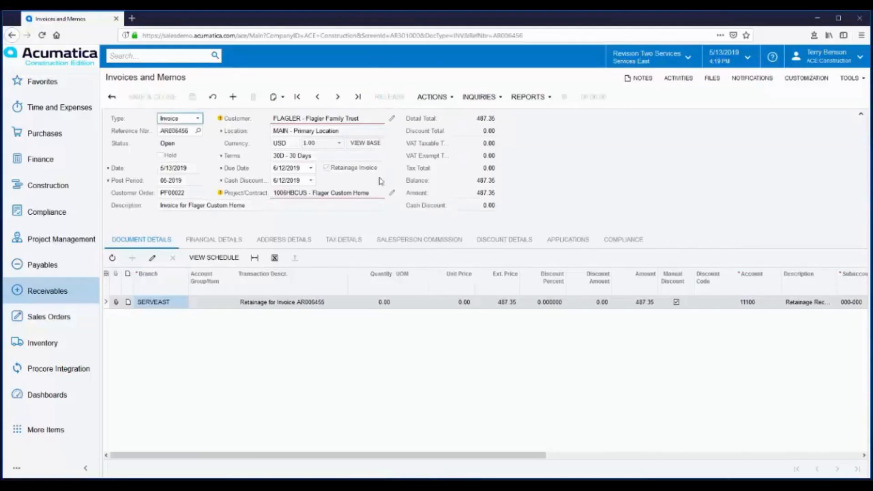
Examine the retainage invoice's journal transactions and the retainage details of the original customer invoice.
left_click(213, 241)
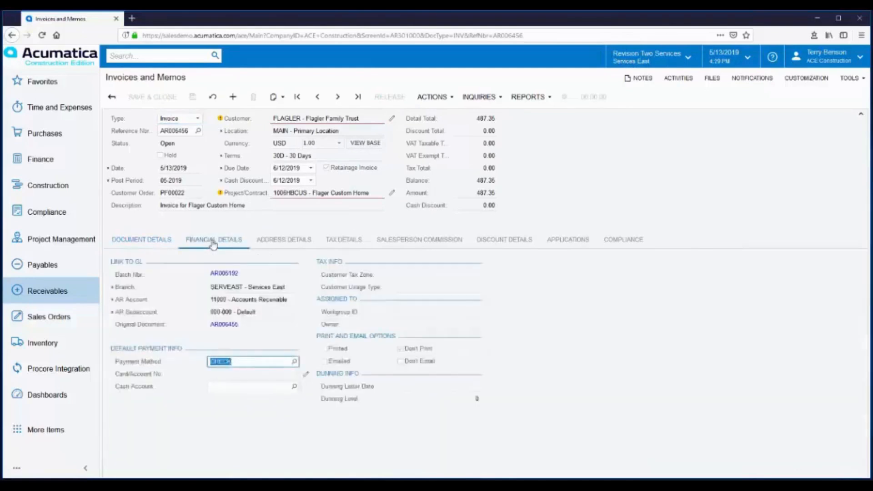
left_click(219, 274)
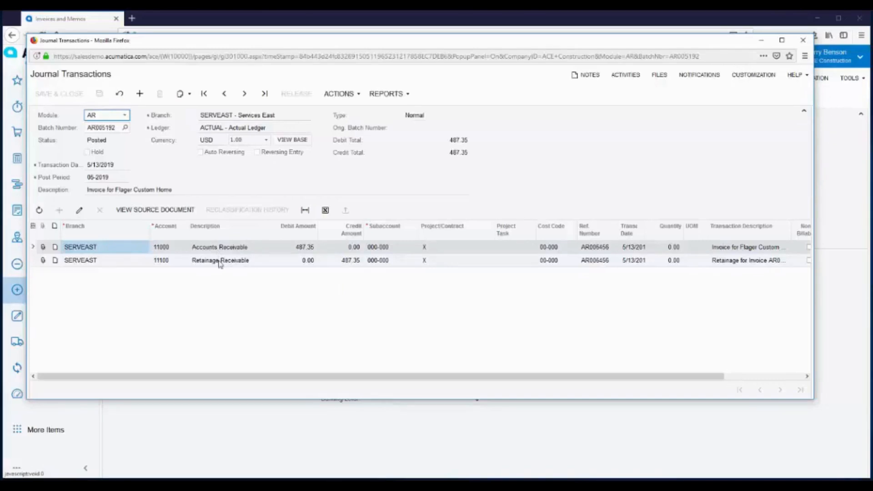
left_click(804, 46)
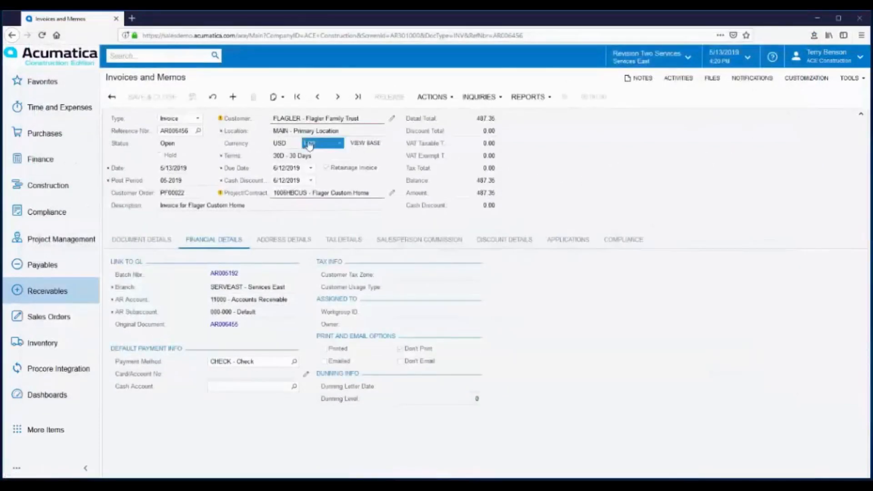
left_click(317, 97)
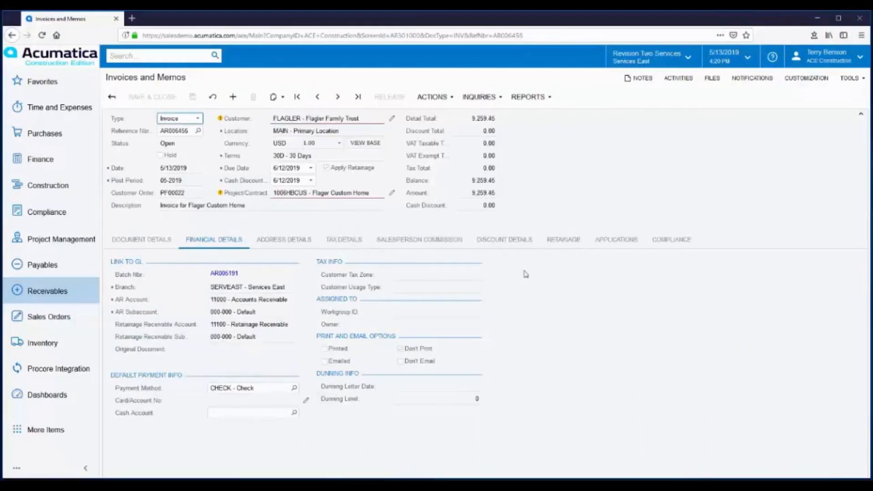
left_click(566, 242)
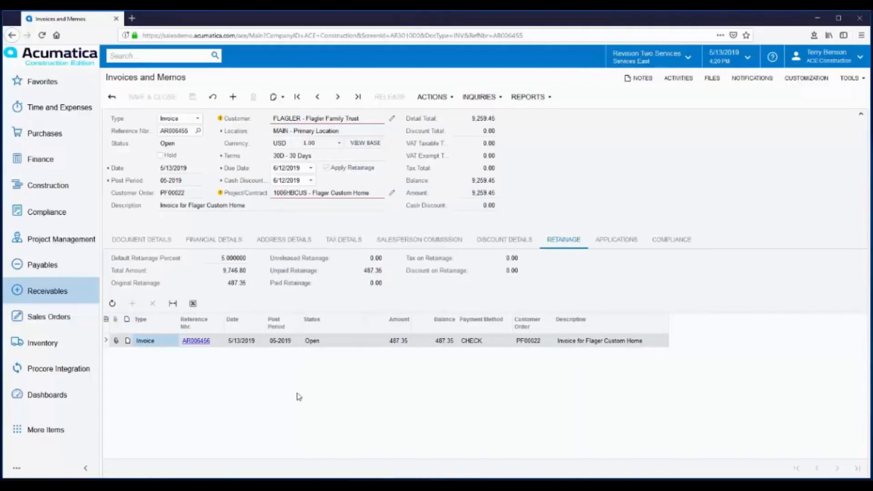
Run the AP Retainage Register again with From Period 01-2019 and To Period 05-2019.
left_click(47, 87)
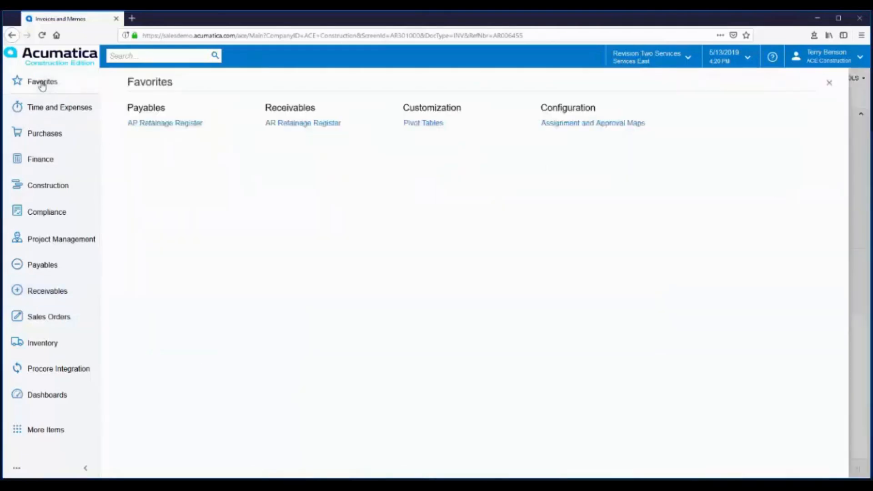
left_click(149, 123)
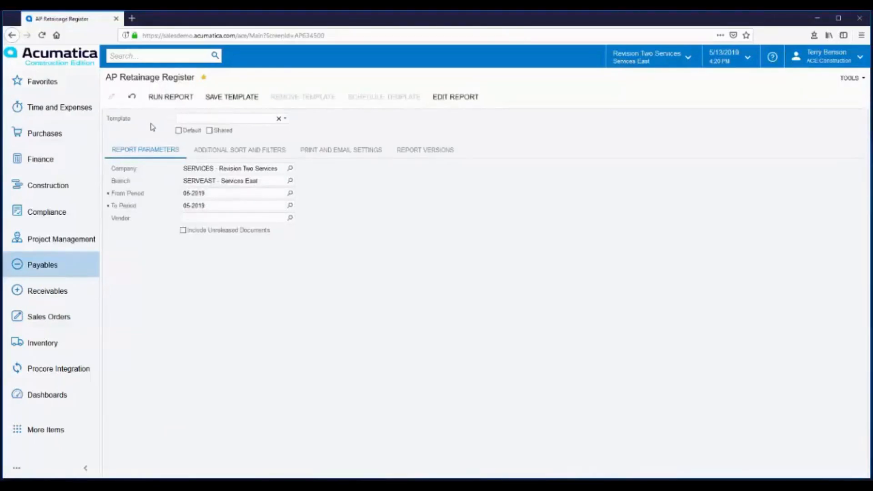
left_click(290, 193)
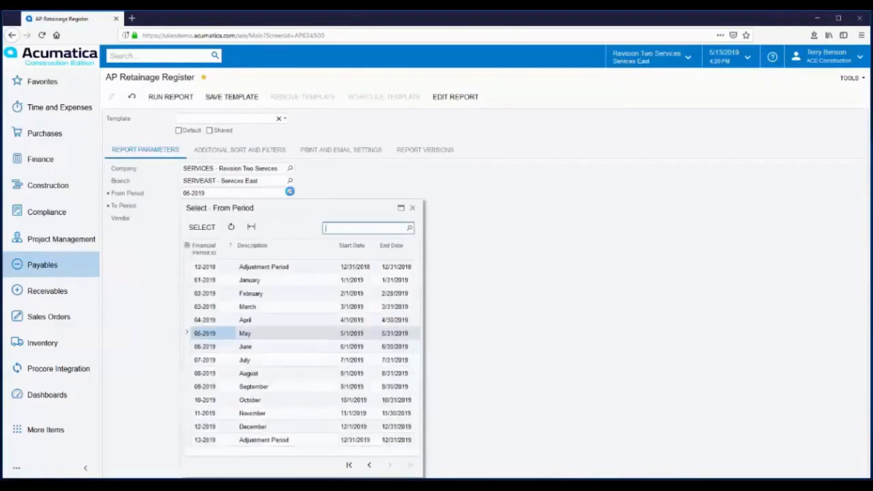
double_click(255, 280)
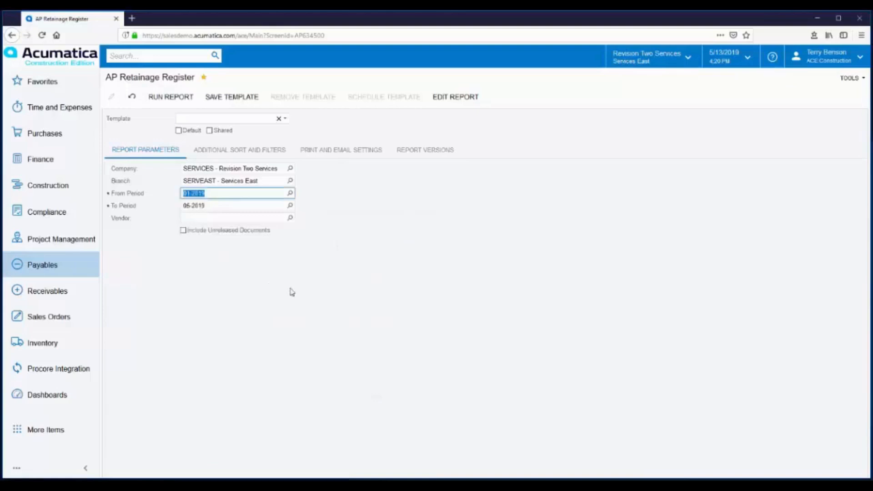
left_click(162, 98)
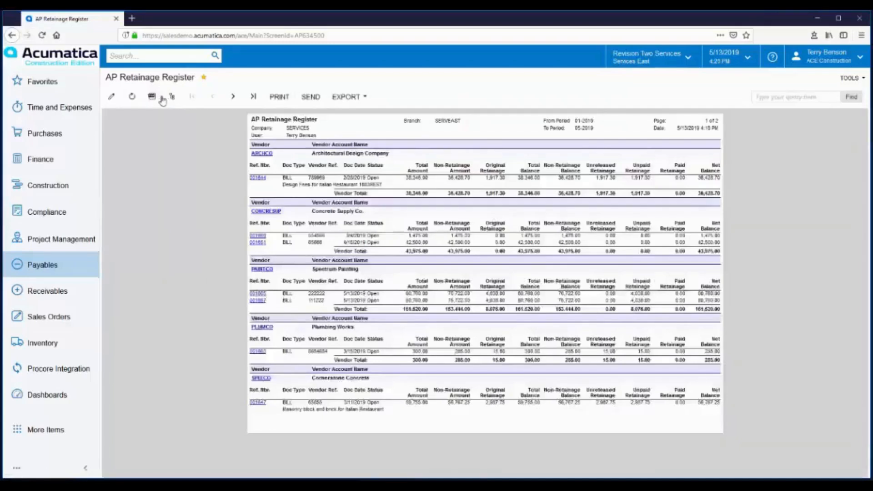